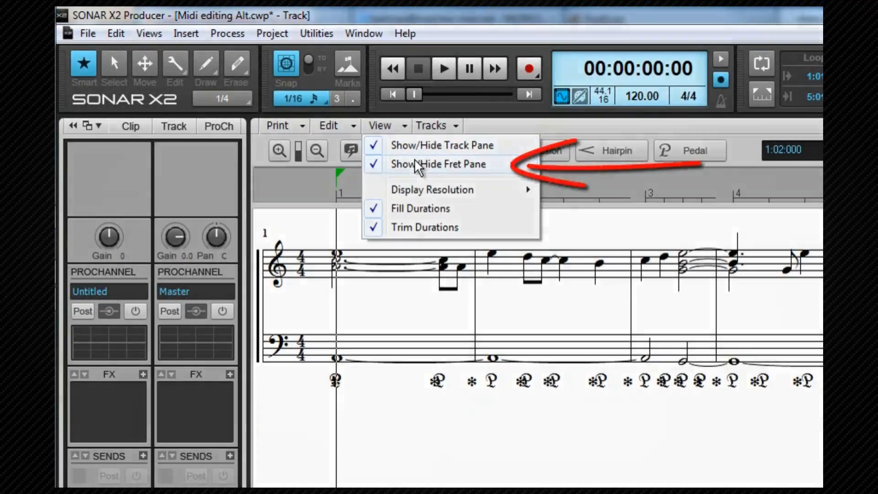
# Add the Sonic Cell and Guitar tracks to the Rapture track shown in the Staff view
pyautogui.click(416, 165)
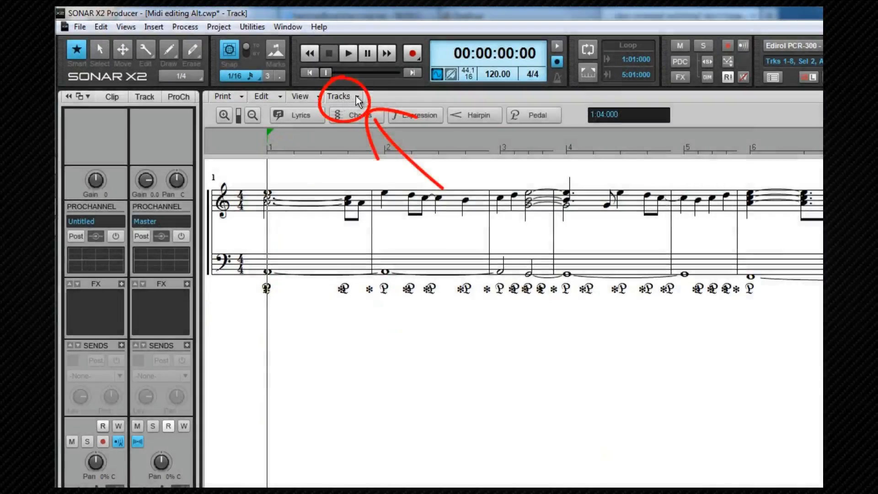
pyautogui.click(357, 97)
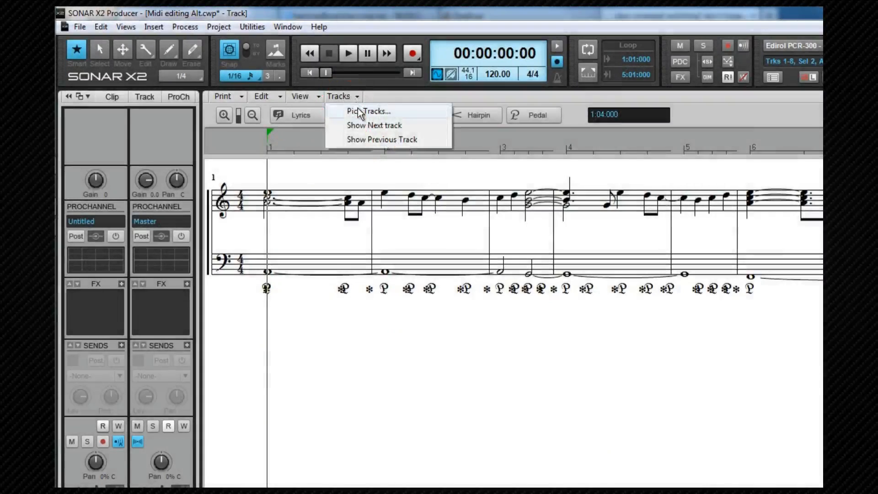
pyautogui.click(357, 108)
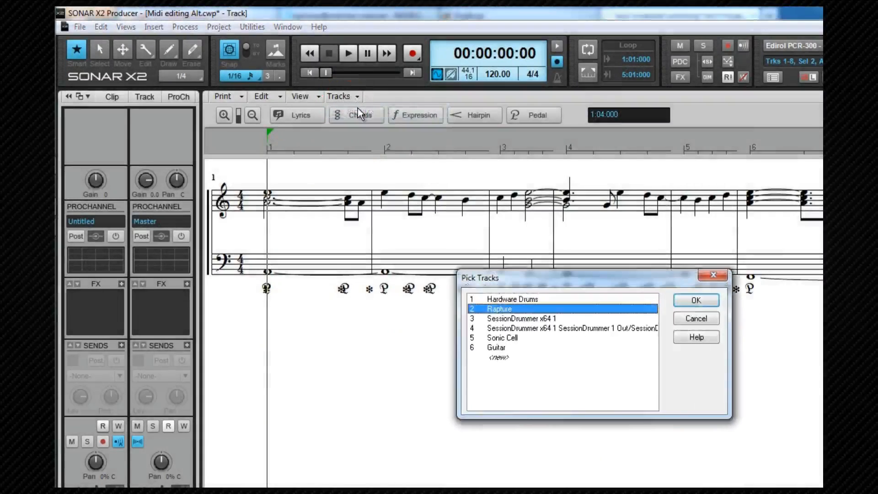
pyautogui.keyDown('ctrl'); pyautogui.click(497, 340); pyautogui.keyUp('ctrl')
pyautogui.keyDown('ctrl'); pyautogui.click(496, 347); pyautogui.keyUp('ctrl')
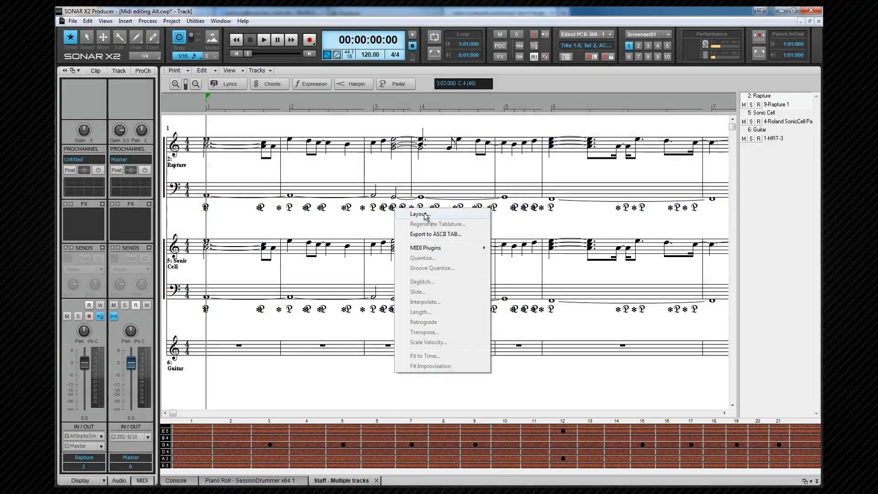
# Open the staff layout settings and turn on tablature display for the Guitar track
pyautogui.click(426, 216)
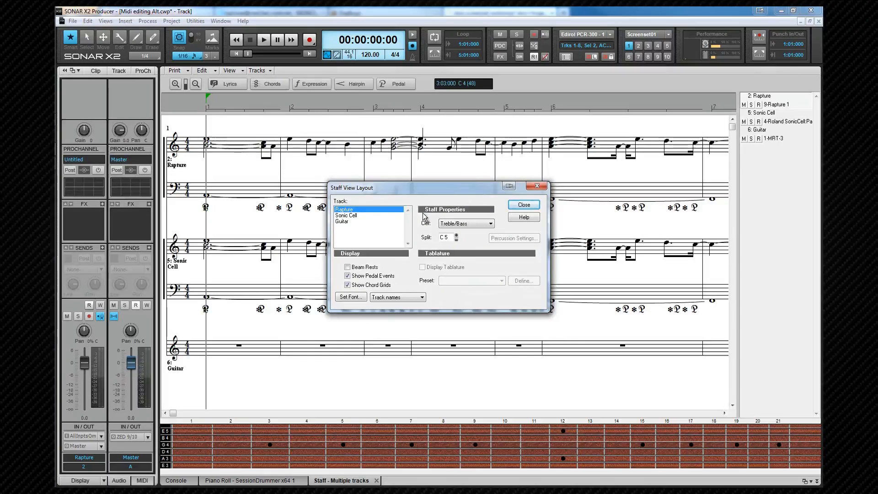
pyautogui.click(490, 223)
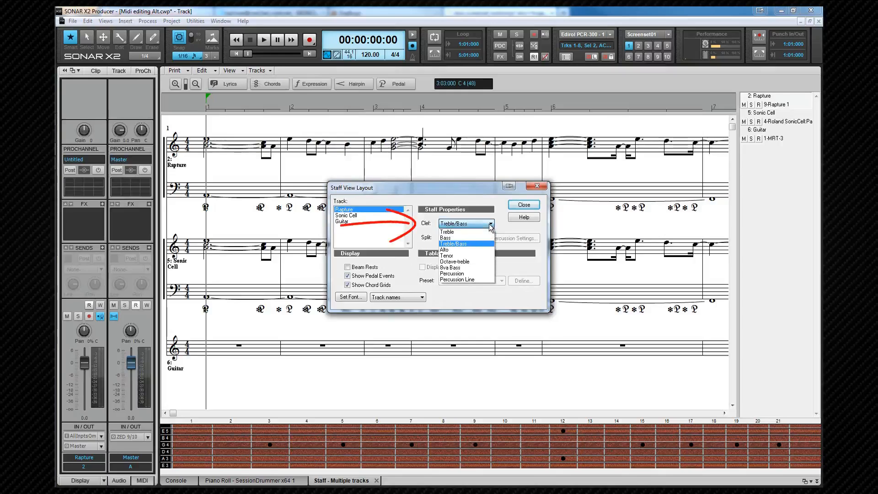
pyautogui.click(481, 185)
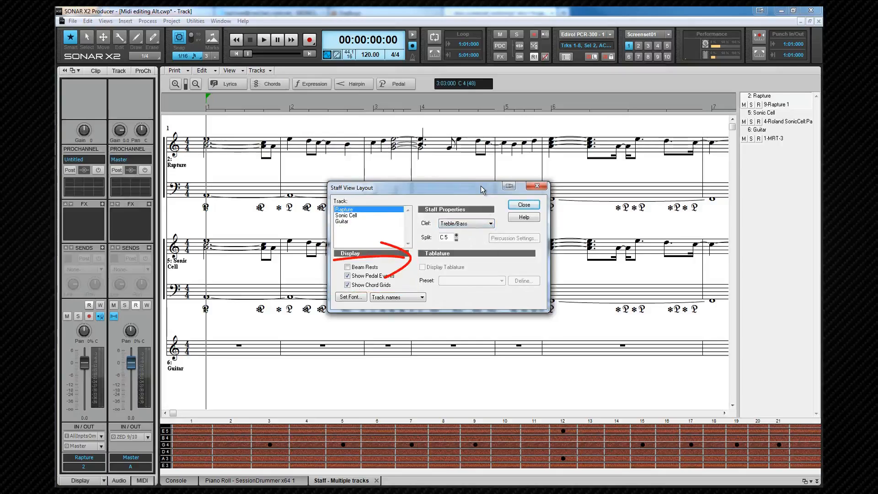
pyautogui.click(342, 222)
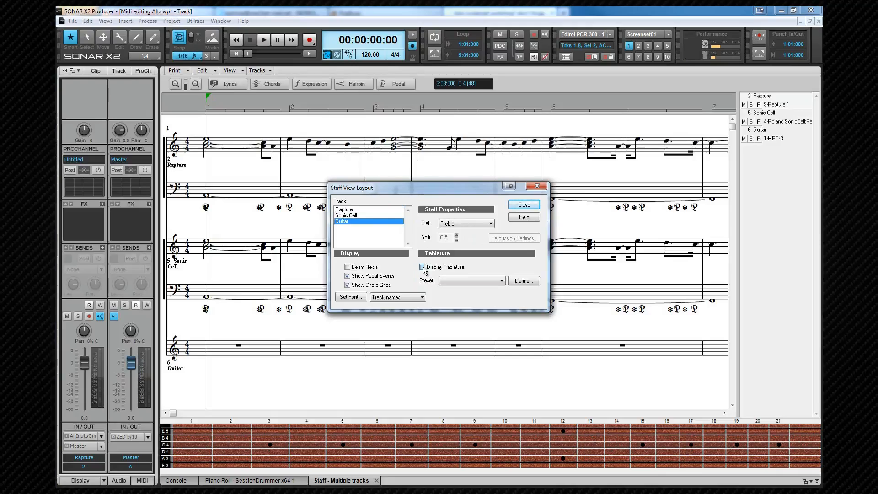
pyautogui.click(502, 282)
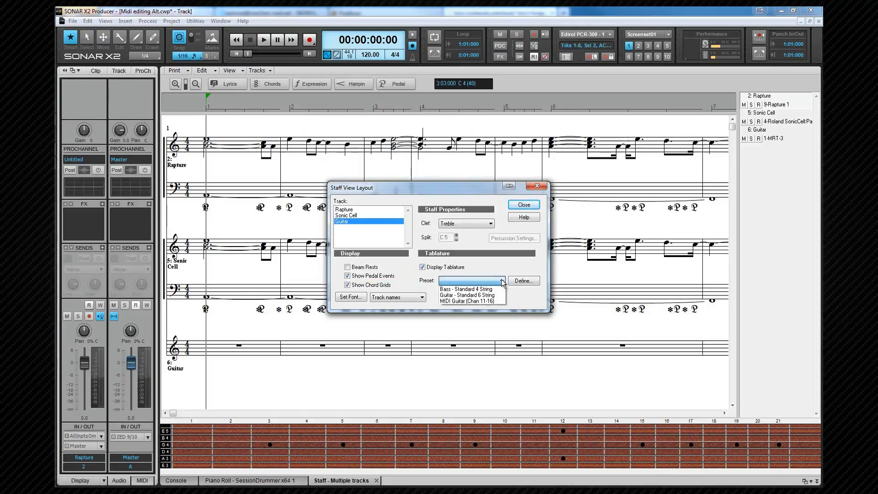
pyautogui.click(502, 281)
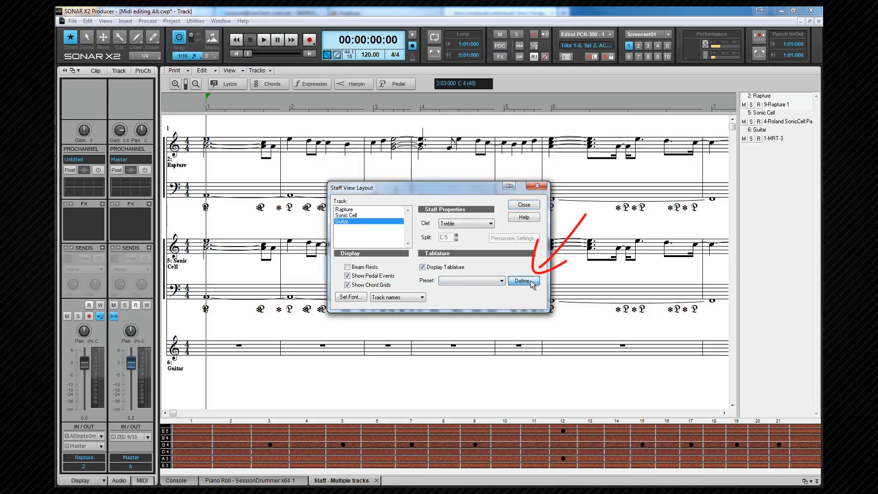
# Review the method and string tuning choices in the Guitar track's tablature settings, and leave without changing them
pyautogui.click(530, 280)
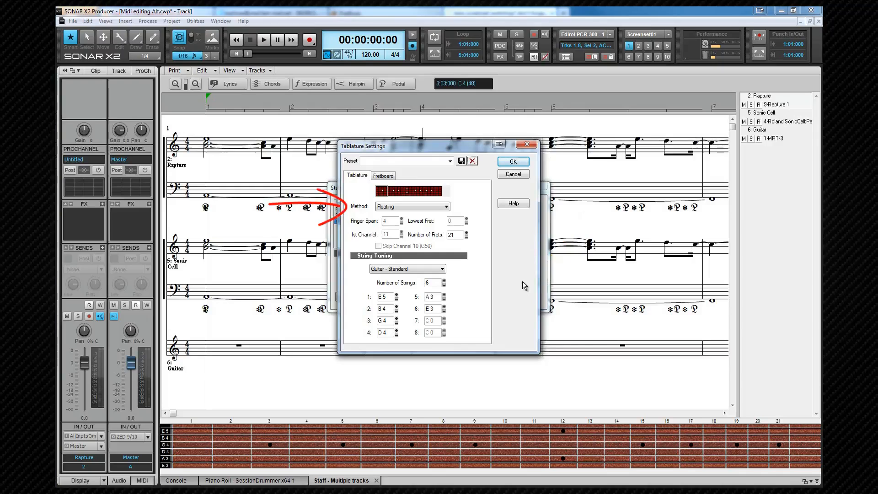
pyautogui.click(447, 208)
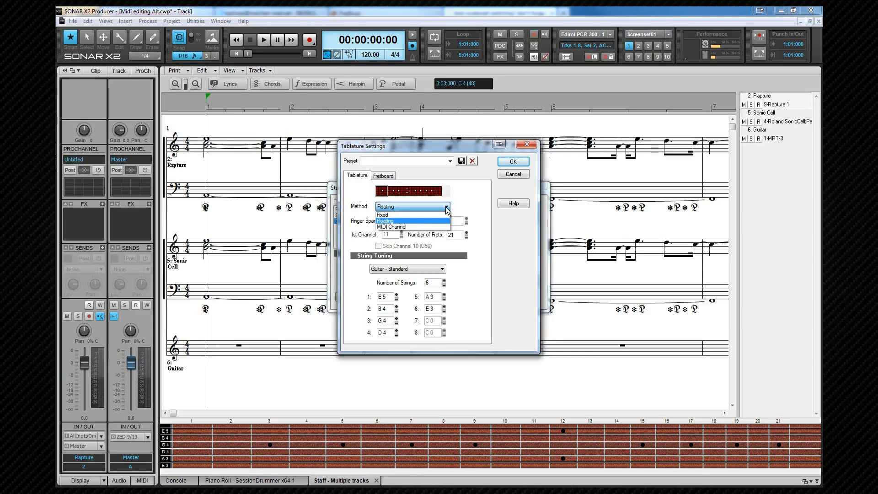
pyautogui.click(447, 210)
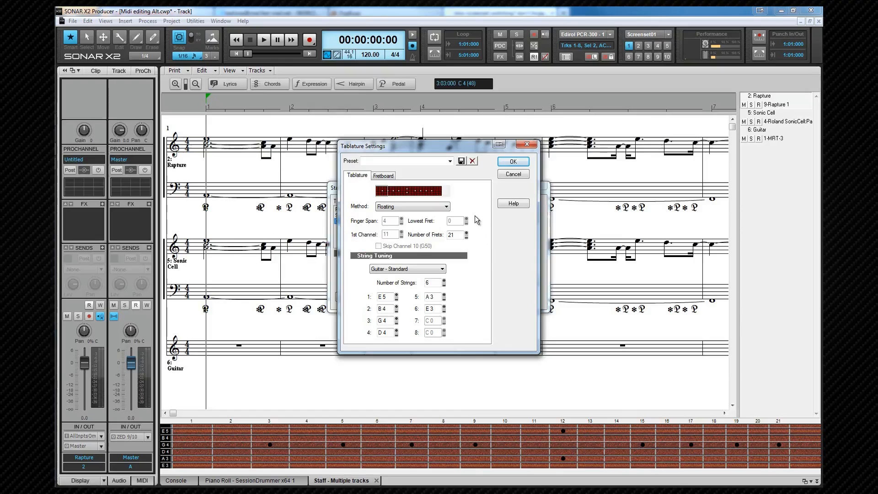
pyautogui.click(442, 269)
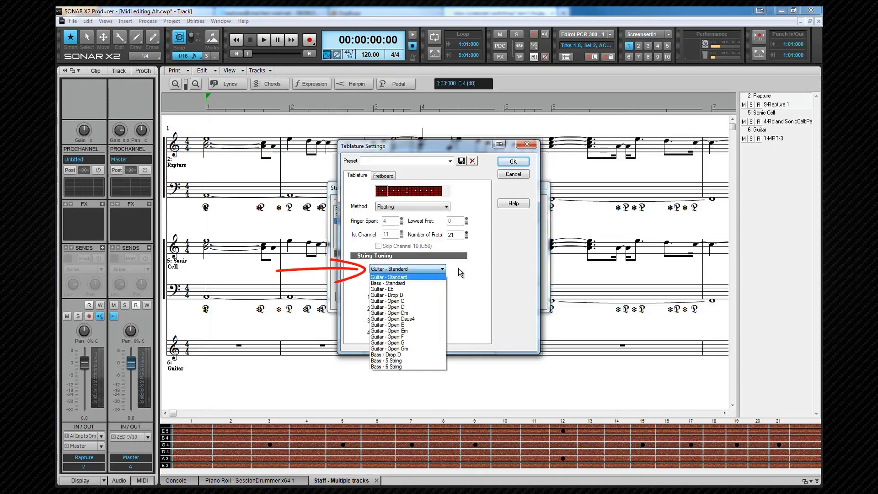
pyautogui.click(459, 268)
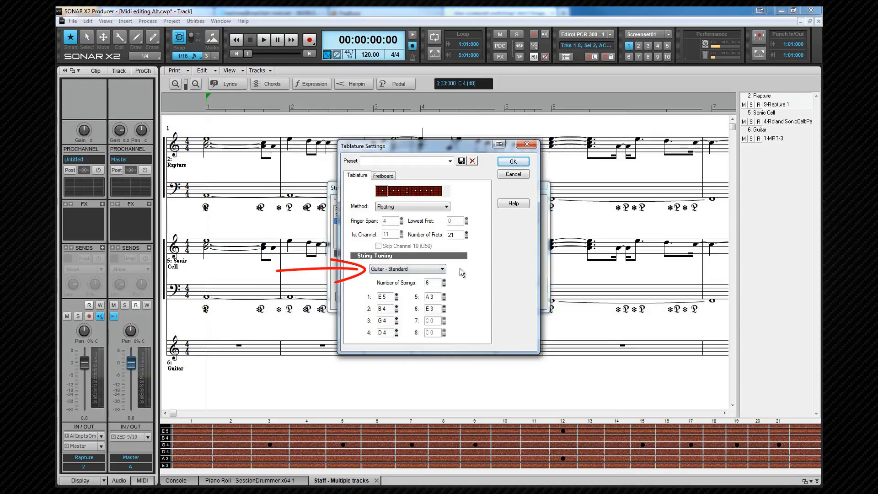
pyautogui.click(505, 175)
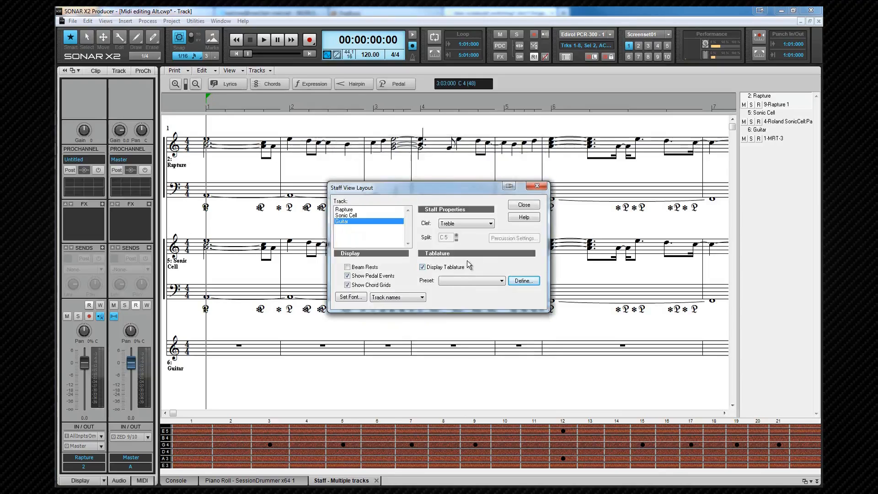
# Check which staff text elements can have their font set, and close the staff layout settings
pyautogui.click(422, 298)
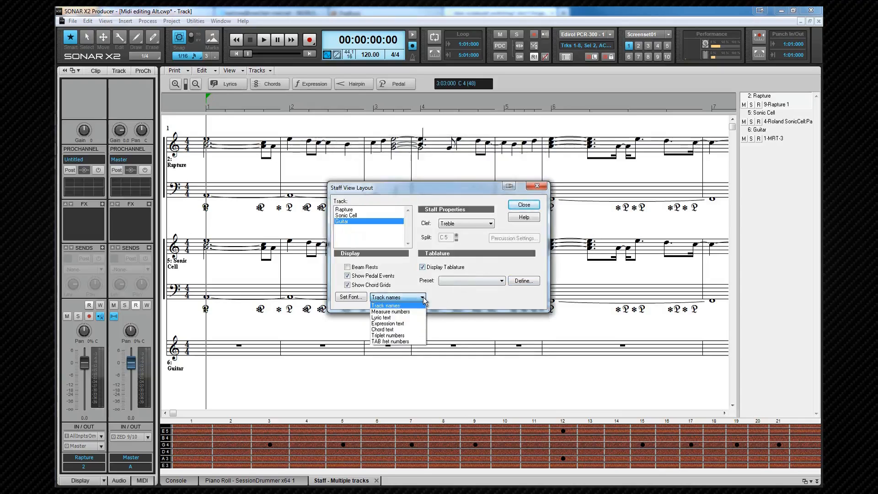
pyautogui.click(453, 295)
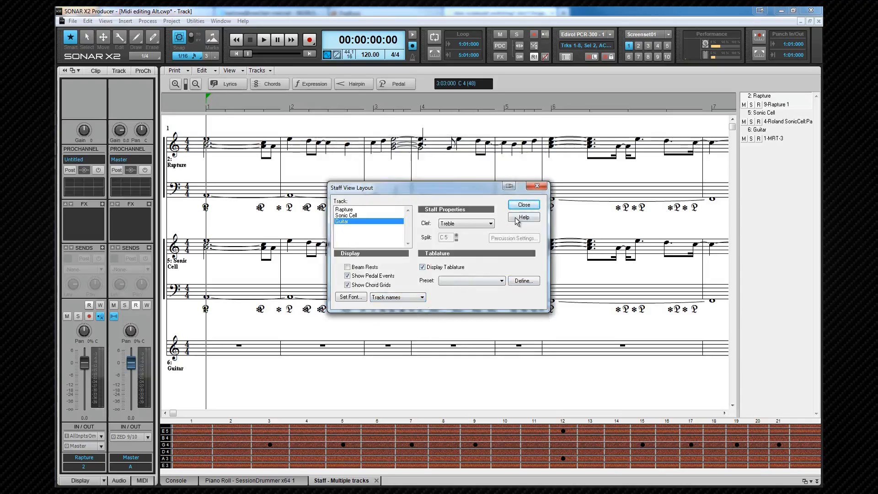
pyautogui.click(524, 205)
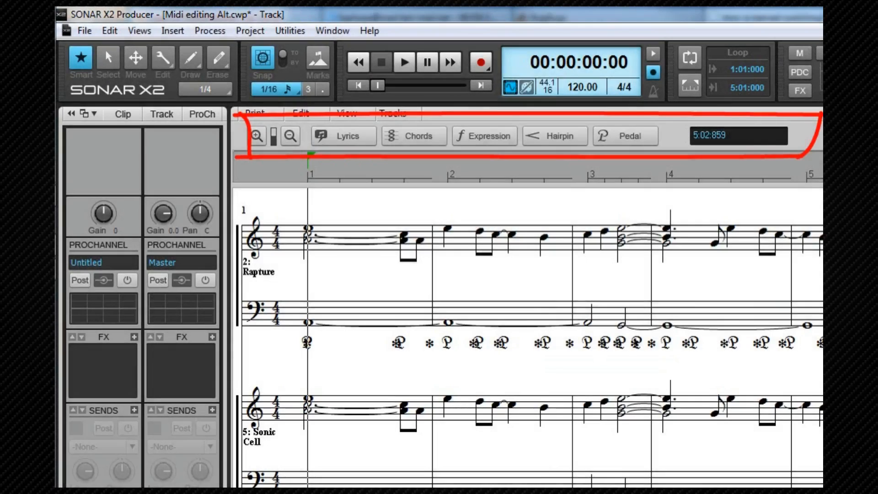
# Try out the Lyrics, Chords, Expression, Hairpin and Pedal tools one after another
pyautogui.click(352, 140)
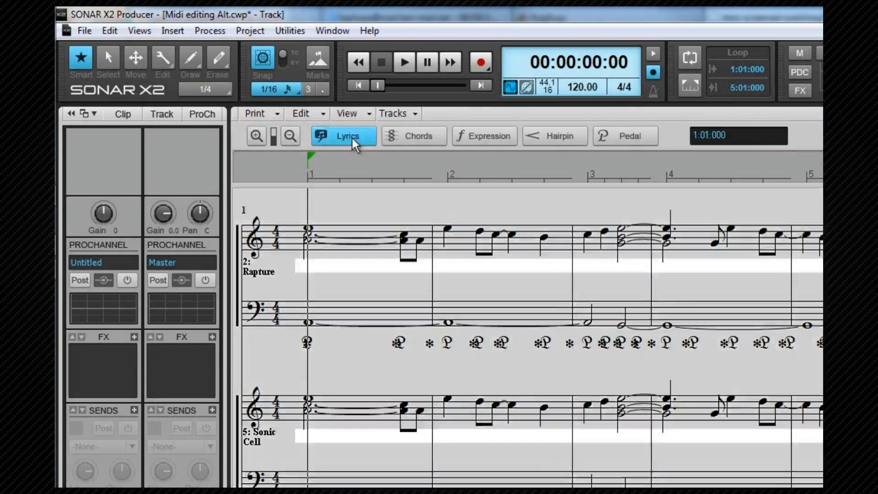
pyautogui.click(416, 138)
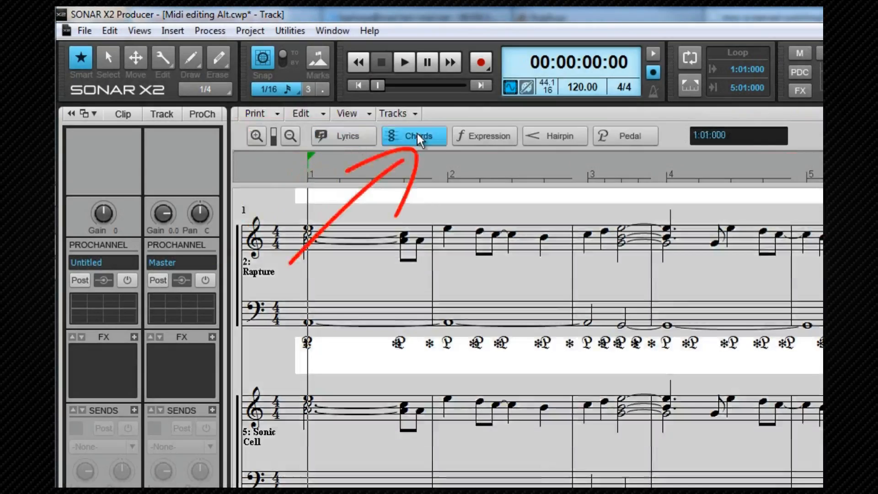
pyautogui.click(486, 146)
pyautogui.click(555, 140)
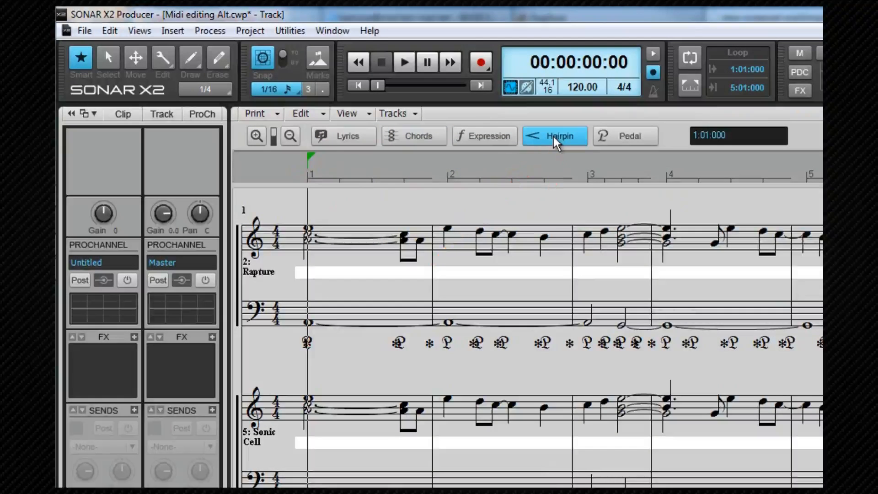
pyautogui.click(629, 138)
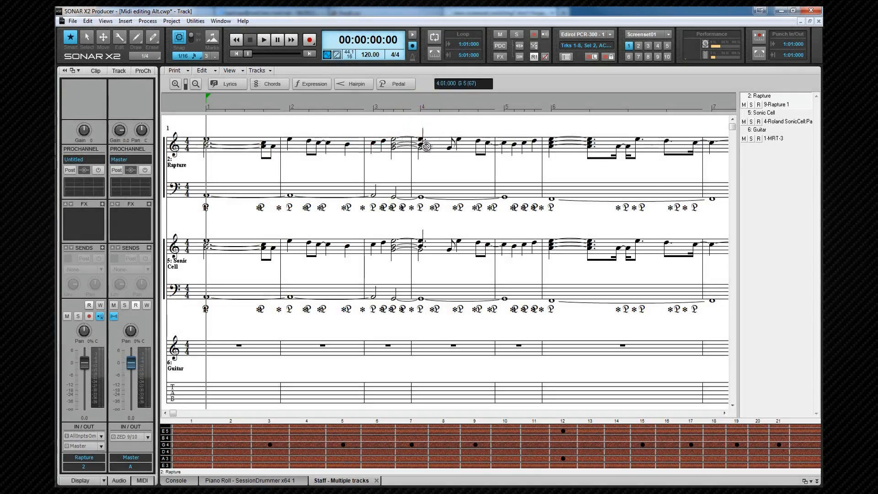
# Draw notes on beats 1 and 3 of the Guitar staff's first measure and inspect the beat 3 note's properties
pyautogui.click(207, 350)
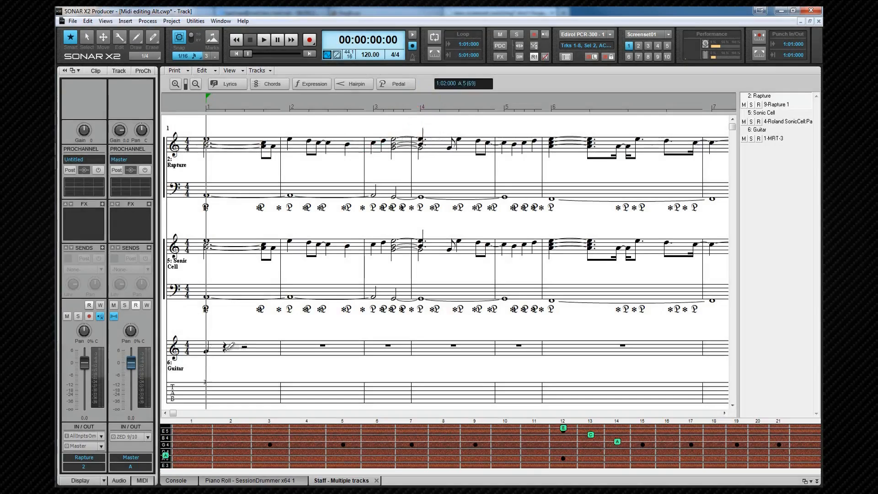
pyautogui.click(240, 348)
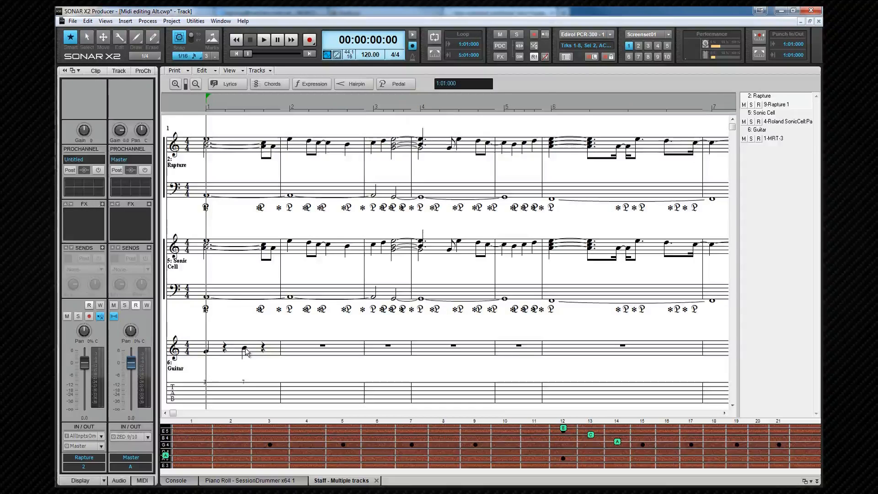
pyautogui.doubleClick(245, 349)
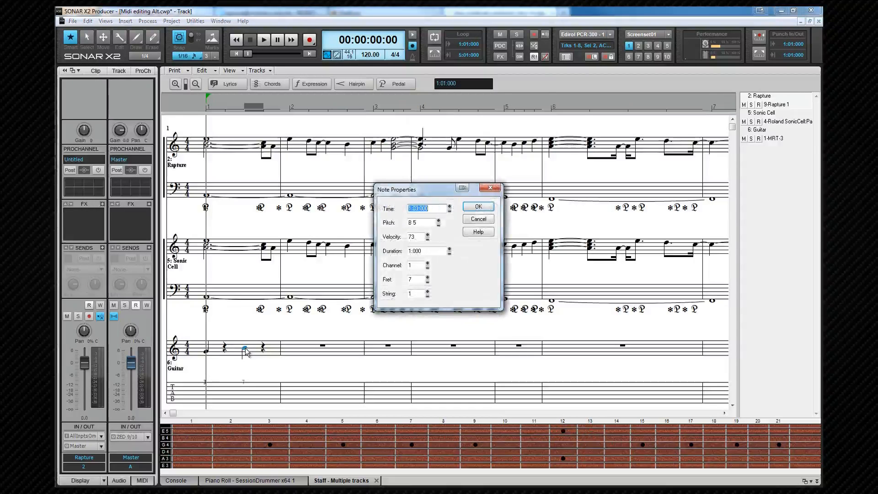
pyautogui.click(477, 213)
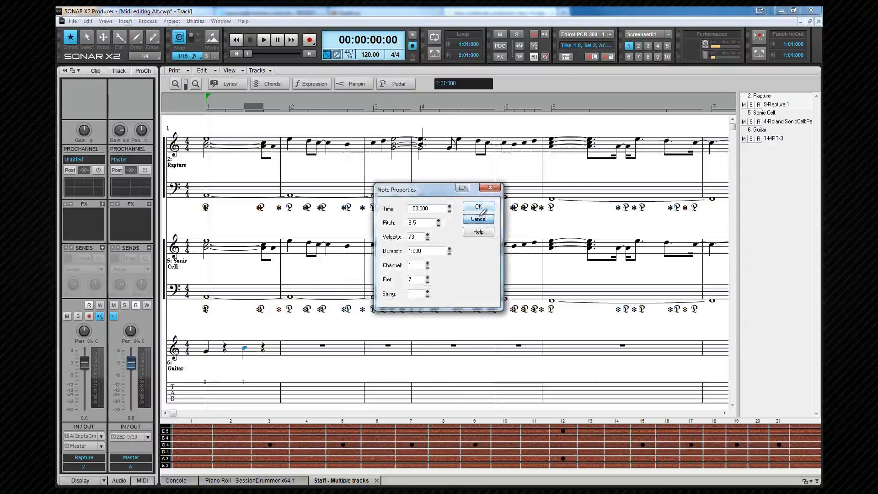
# Delete both notes from the first measure of the Guitar staff
pyautogui.moveTo(256, 369); pyautogui.dragTo(195, 338)
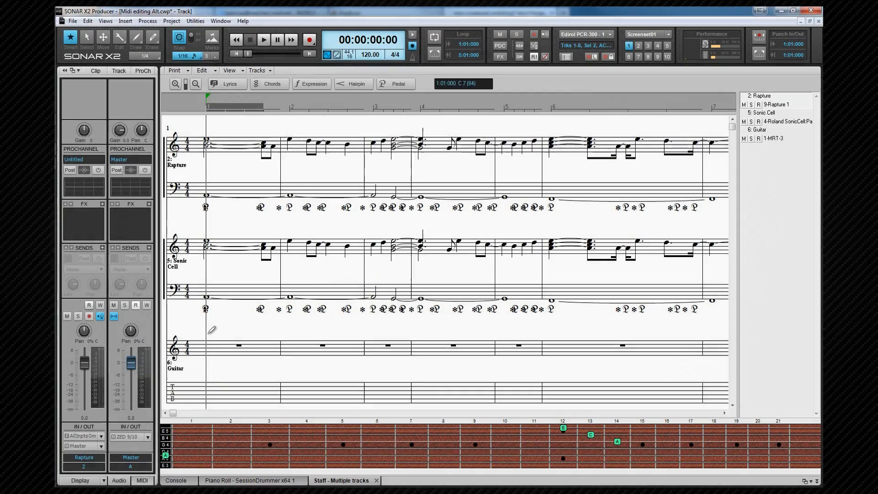
# Turn off Fill Durations and Trim Durations for the staff notation
pyautogui.click(244, 71)
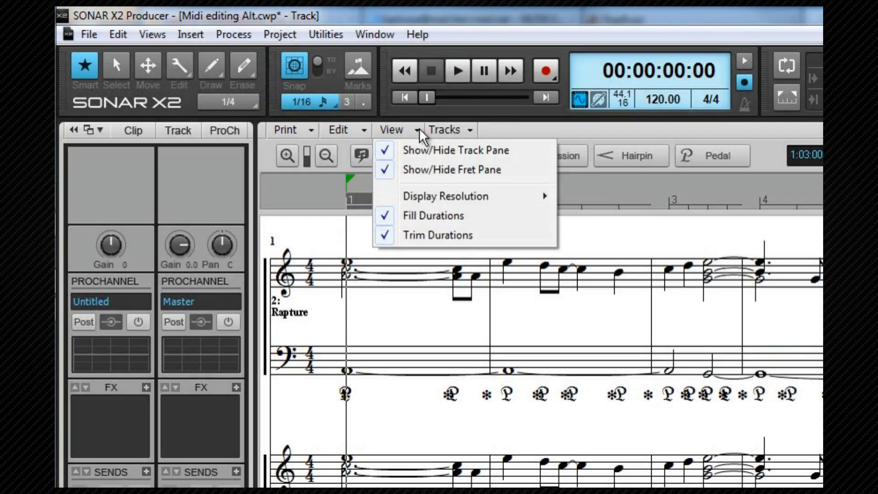
pyautogui.moveTo(434, 199)
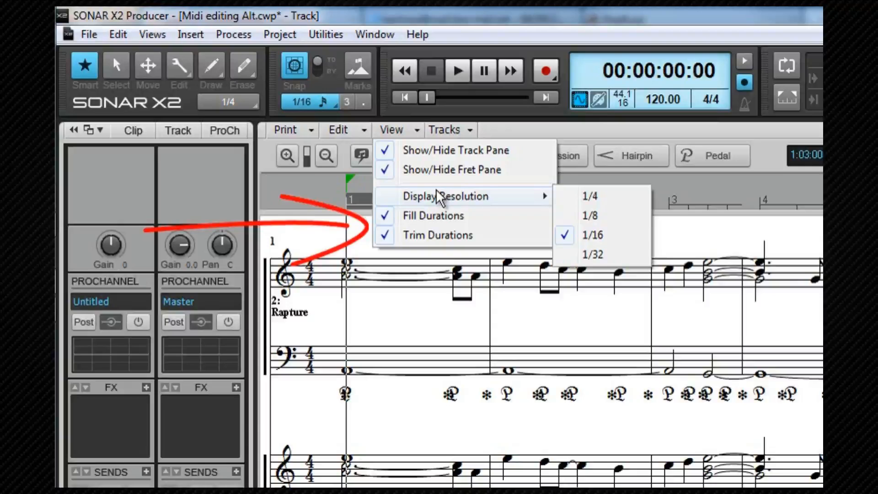
pyautogui.click(417, 131)
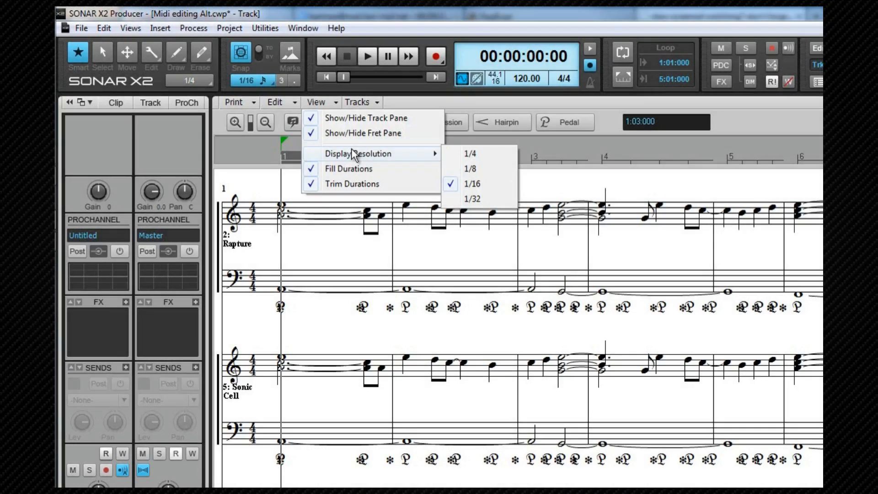
pyautogui.click(357, 168)
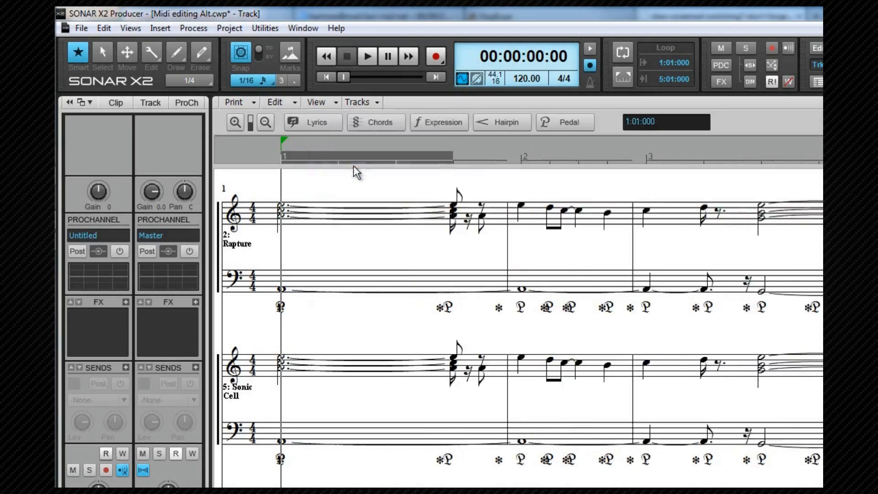
pyautogui.click(318, 102)
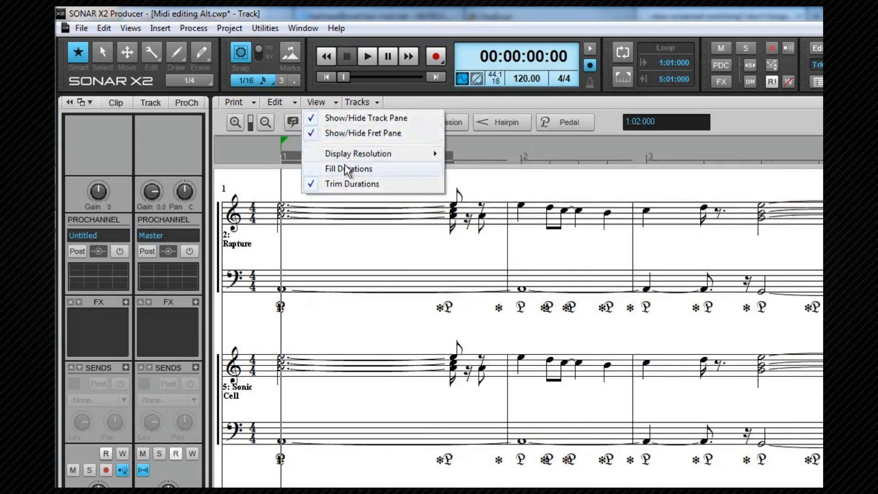
pyautogui.click(355, 184)
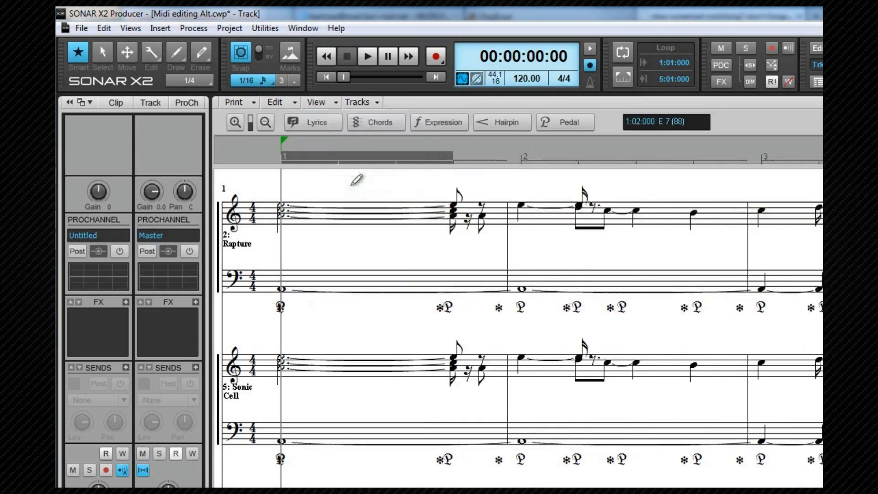
# Turn on Fill Durations and Trim Durations for the staff notation
pyautogui.click(337, 103)
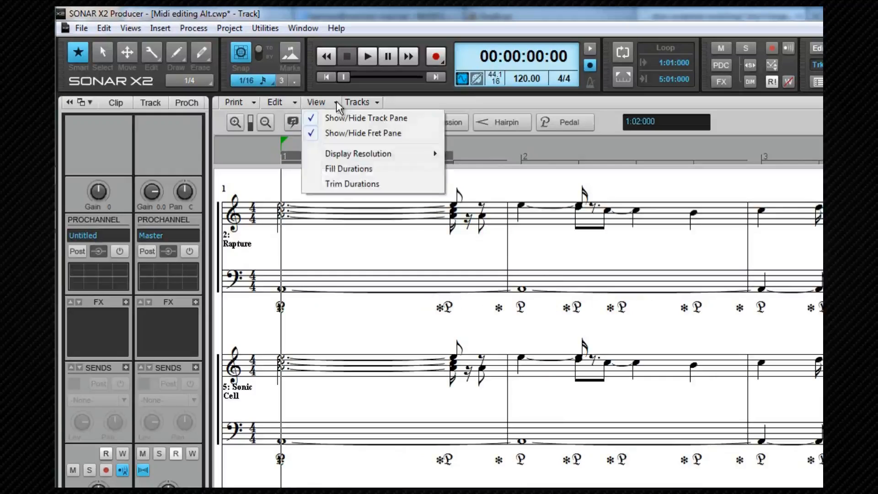
pyautogui.click(351, 169)
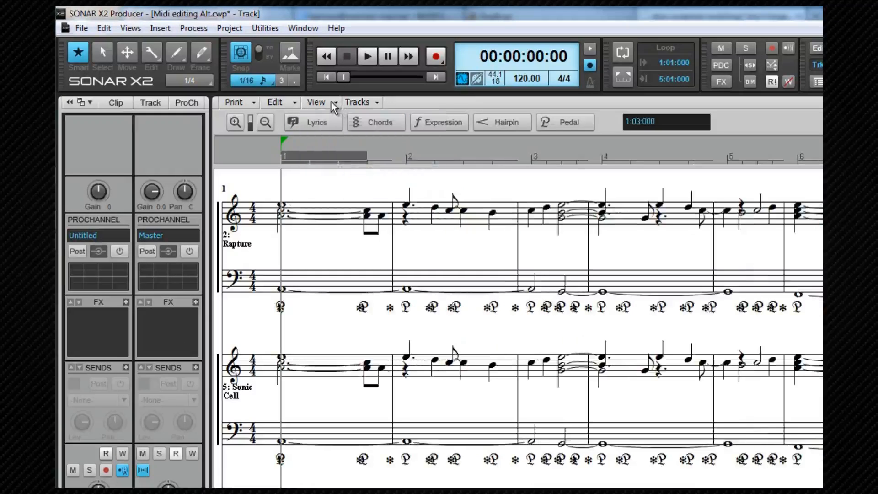
pyautogui.click(337, 103)
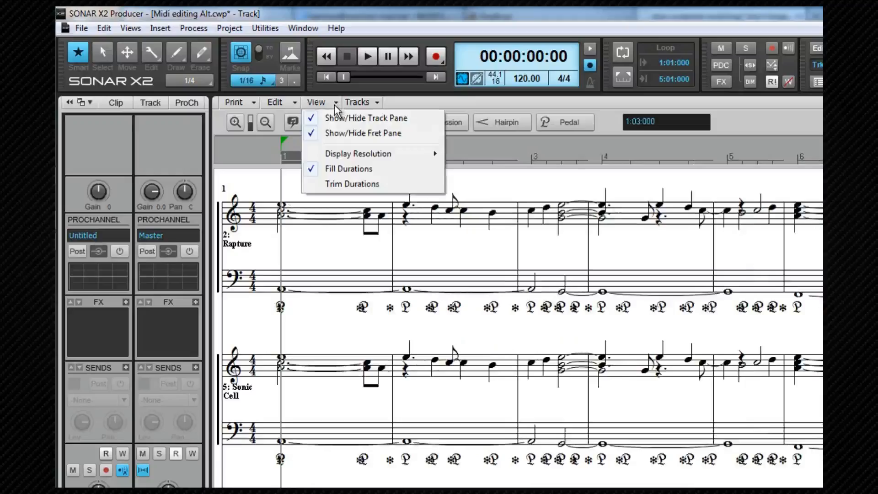
pyautogui.click(348, 184)
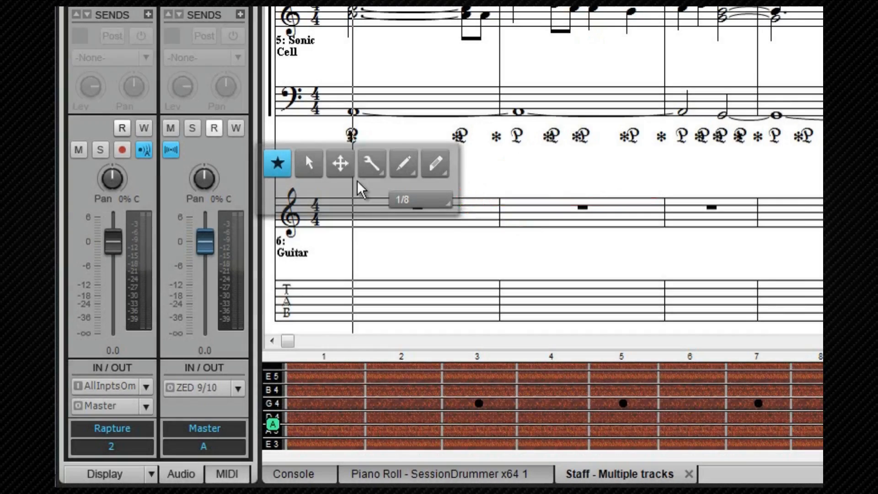
# Draw two consecutive eighth notes, E and G, at the start of the Guitar staff's first measure
pyautogui.click(352, 225)
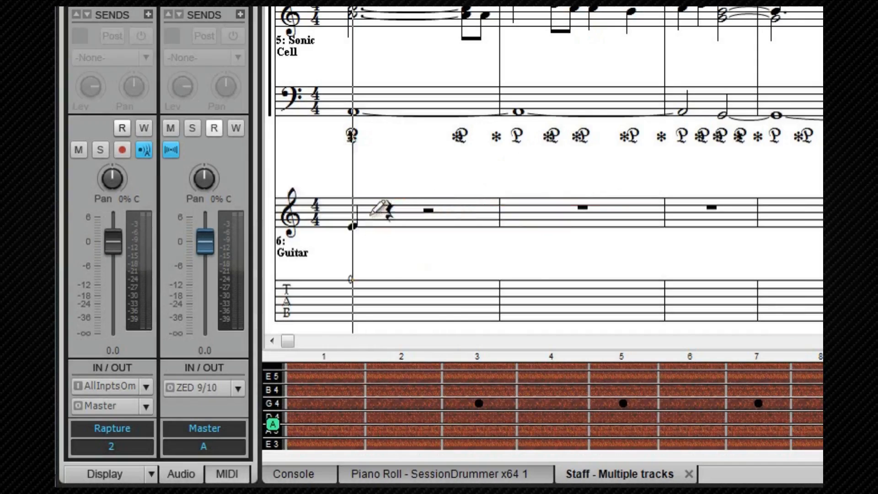
pyautogui.click(372, 219)
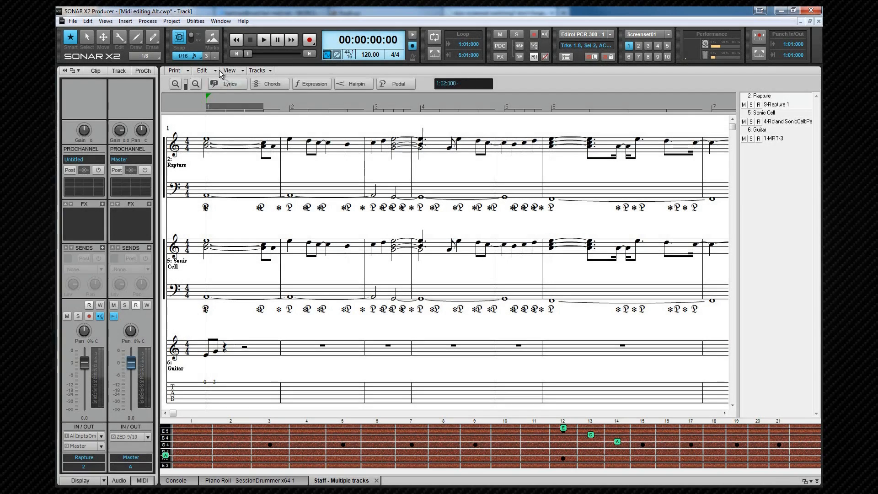
# Switch Fill Durations and Trim Durations back off in the staff display
pyautogui.click(242, 71)
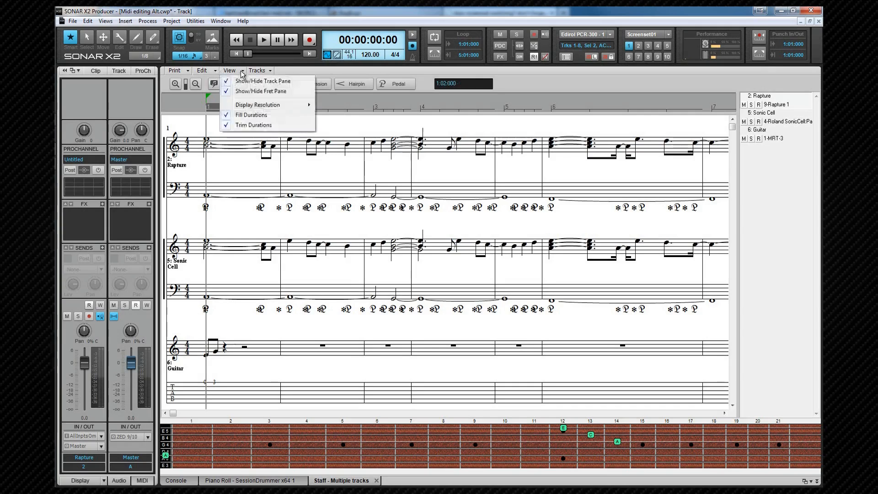
pyautogui.click(250, 117)
pyautogui.click(244, 70)
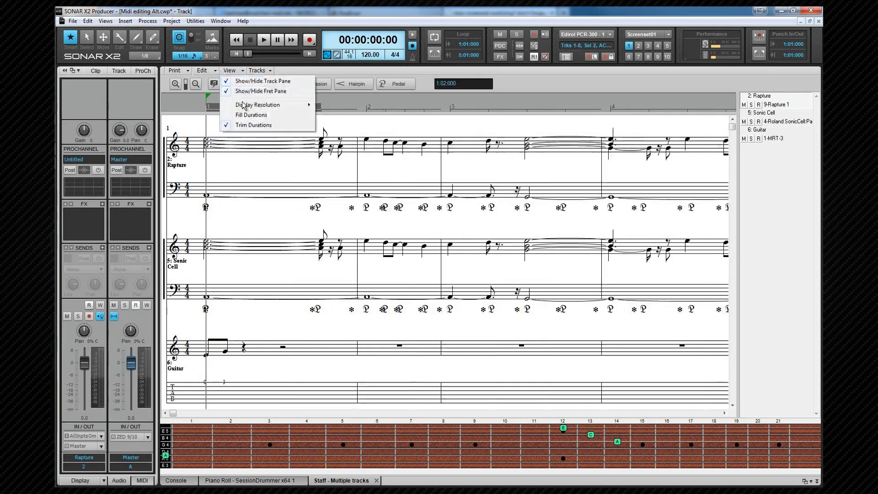
pyautogui.click(244, 125)
# Add two more eighth notes, A and C, on beat 2 of the Guitar staff's first measure
pyautogui.click(244, 348)
pyautogui.click(263, 346)
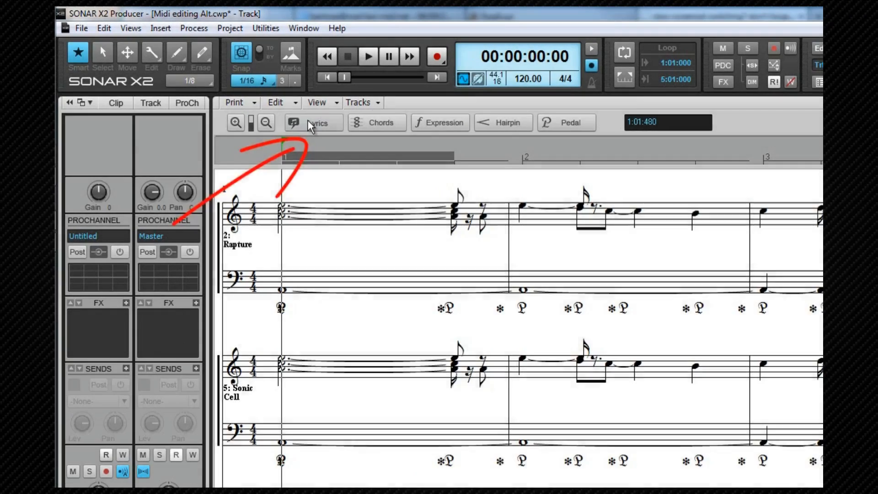
# Add the lyrics "Check", "me" and "out" under consecutive Rapture treble notes, starting at the last eighth note of measure 1
pyautogui.click(221, 82)
pyautogui.click(336, 162)
pyautogui.write('Check')
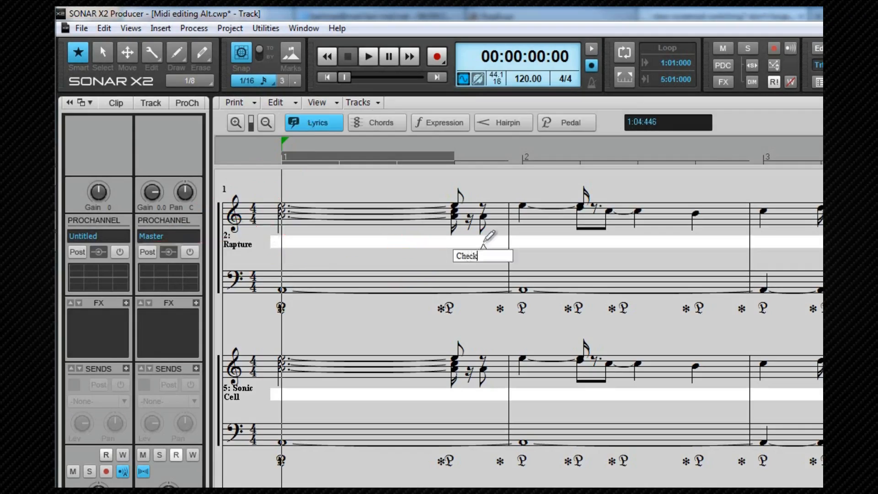
pyautogui.press('space')
pyautogui.write('me')
pyautogui.press('space')
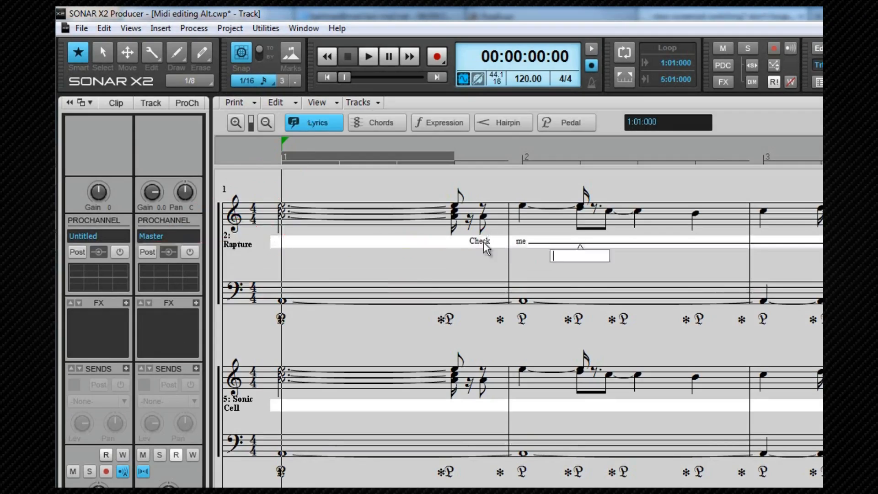
pyautogui.write('out')
pyautogui.press('space')
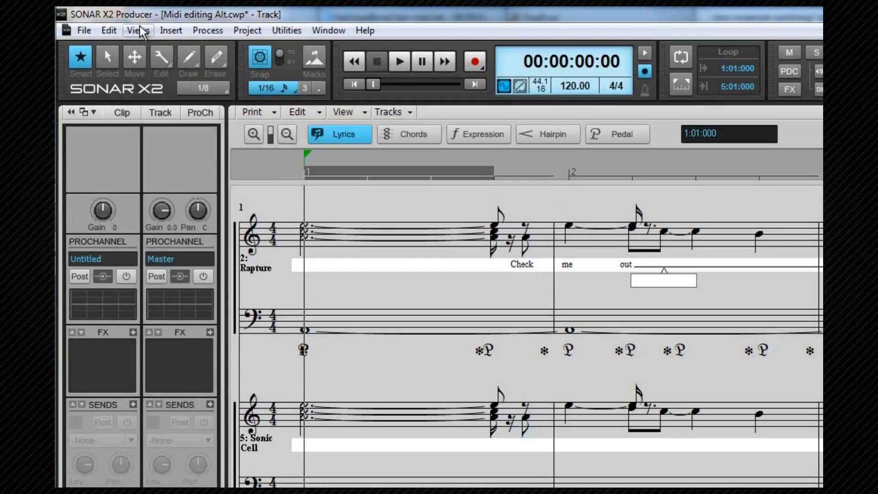
# Open the separate Lyrics view
pyautogui.click(142, 31)
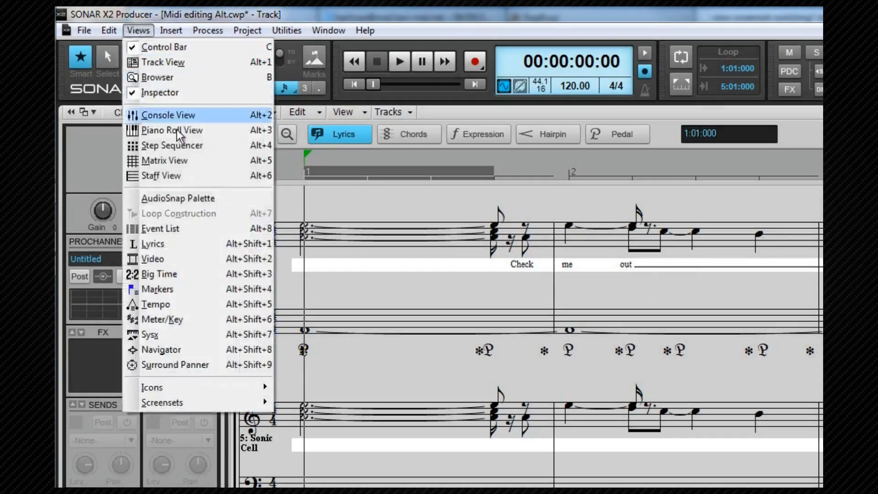
pyautogui.click(158, 243)
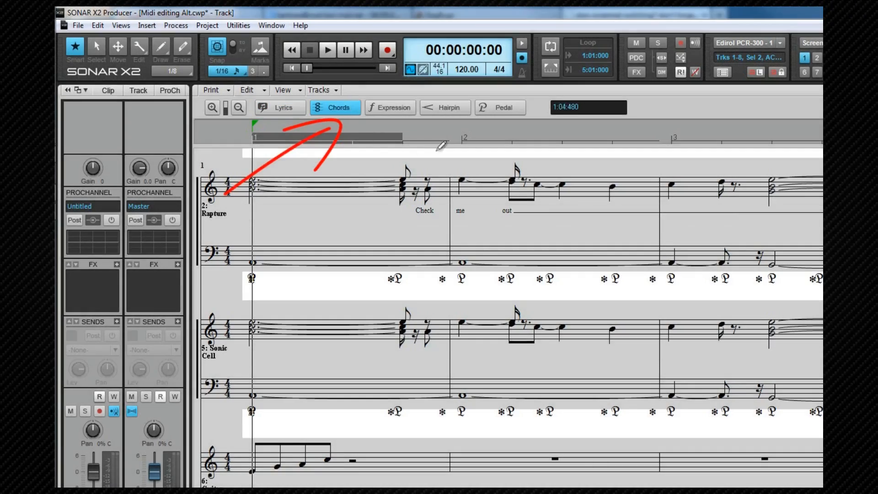
# Add a chord symbol above beat 4 of Rapture's first measure and choose a C chord from the Guitar group in its properties
pyautogui.click(403, 152)
pyautogui.doubleClick(401, 165)
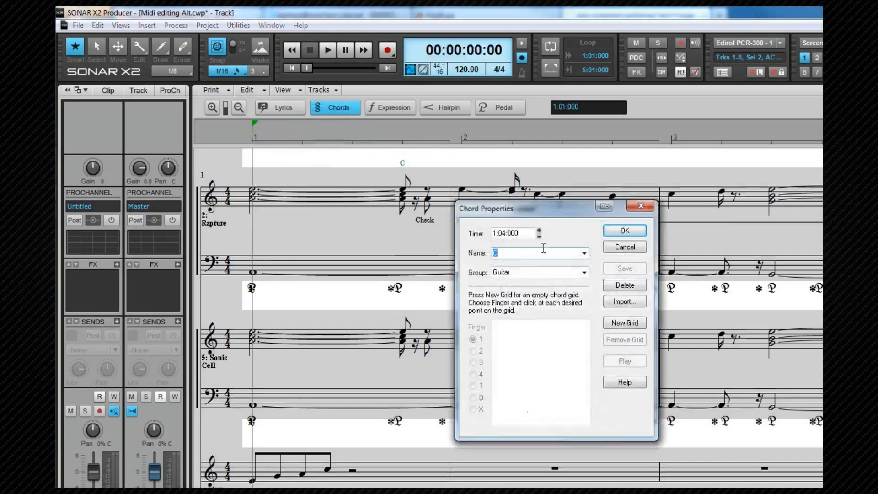
pyautogui.click(584, 254)
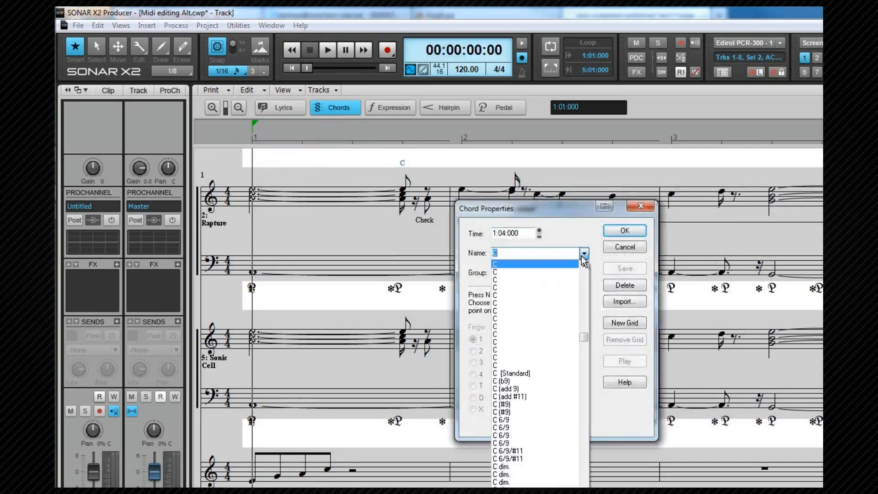
pyautogui.click(567, 272)
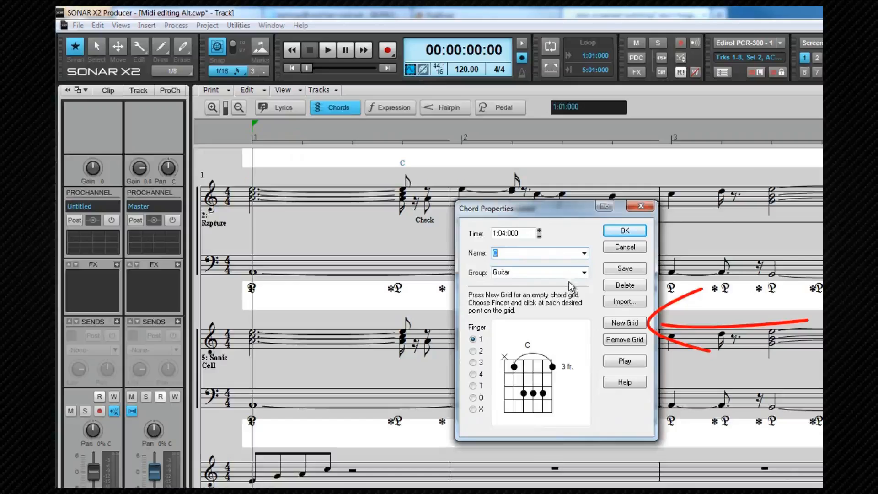
# Create a new chord grid for the C chord and mark B string fret 1, D string fret 2 and A string fret 3
pyautogui.click(625, 325)
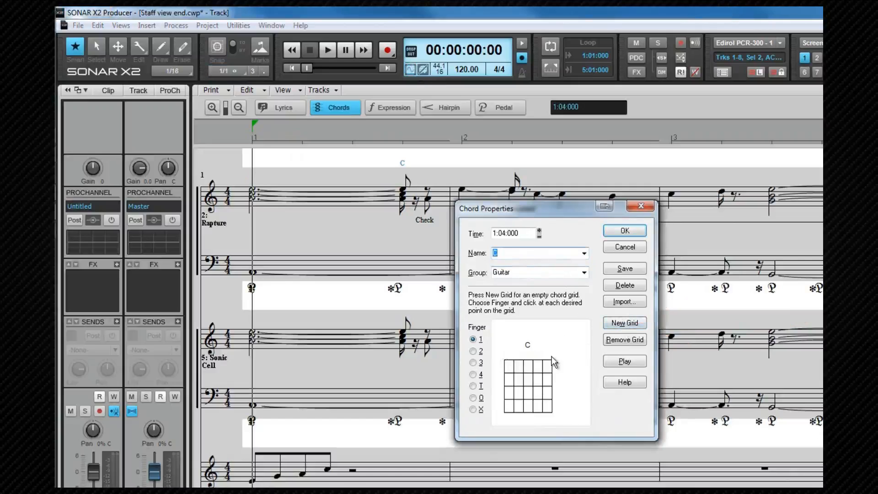
pyautogui.click(543, 365)
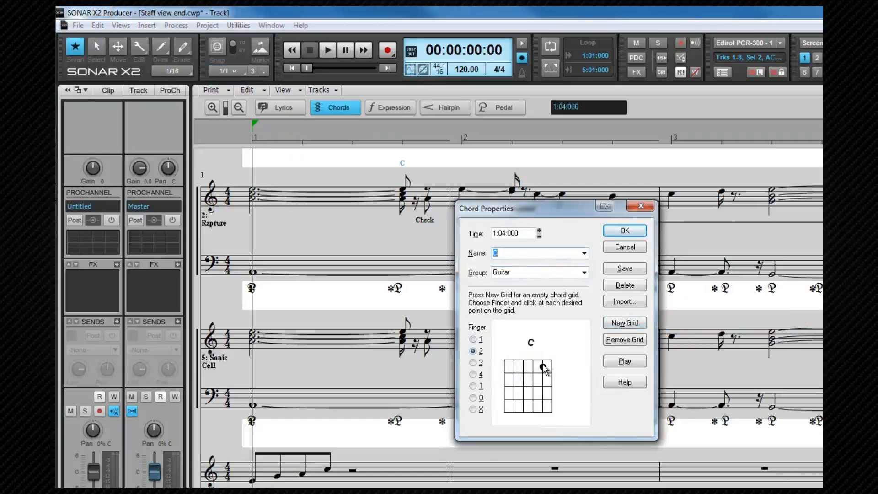
pyautogui.click(524, 379)
pyautogui.click(514, 393)
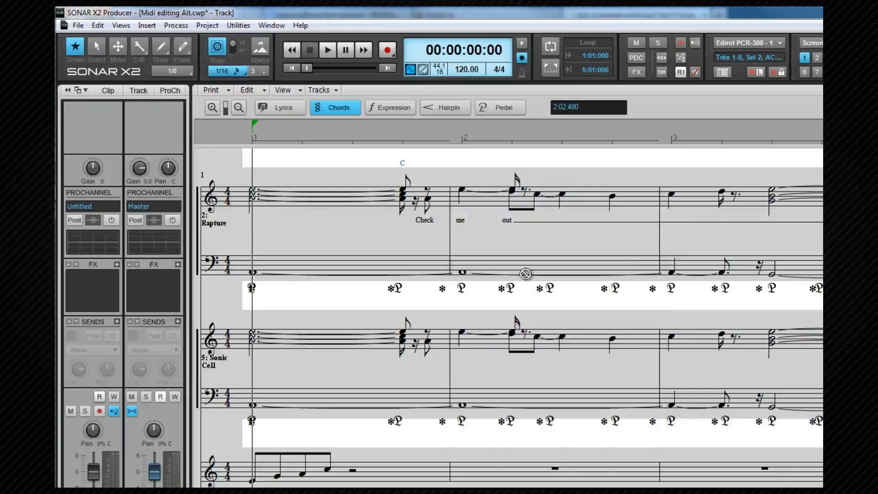
# Add the expression mark f at 1:04:480 below the Rapture treble staff and inspect its text properties without changing them
pyautogui.click(389, 110)
pyautogui.click(427, 224)
pyautogui.write('f')
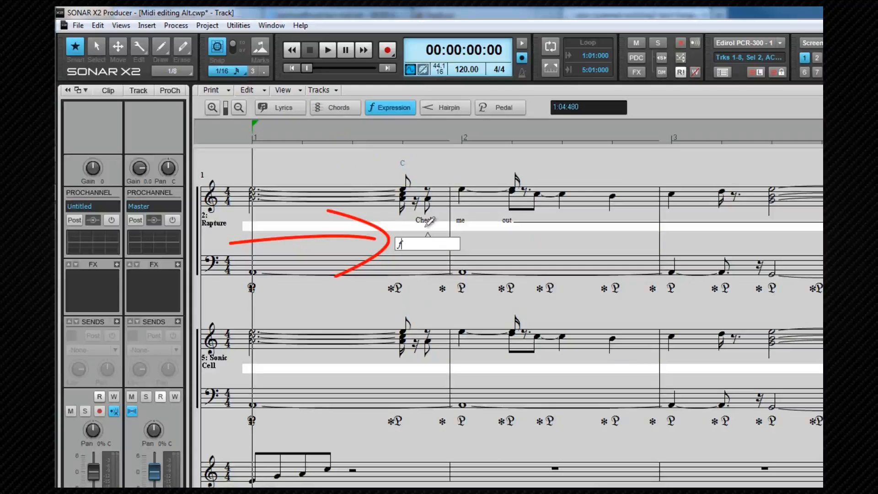
pyautogui.press('Return')
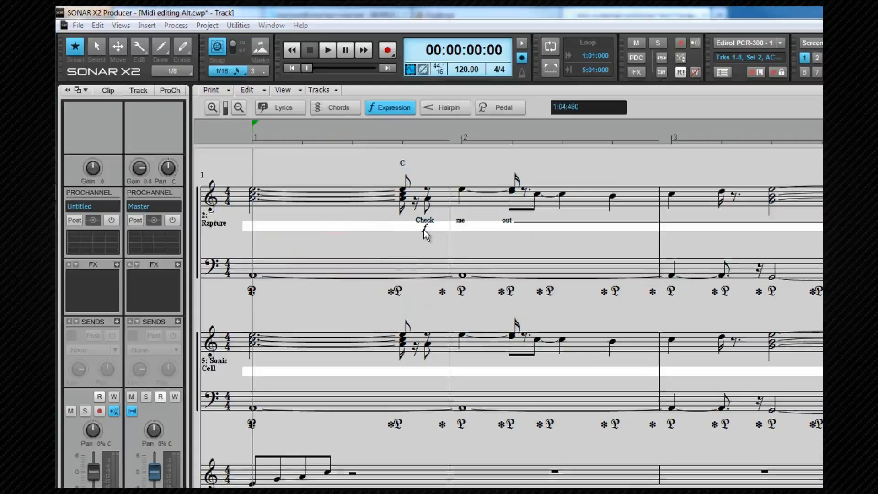
pyautogui.doubleClick(425, 228)
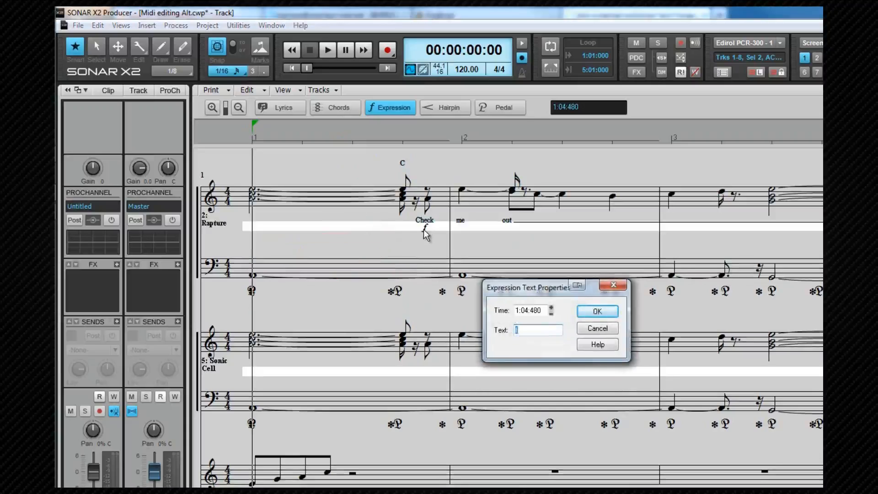
pyautogui.click(598, 328)
# Place a hairpin at beat 1 of Rapture's second measure as a Diminuendo, and bring up the Pedal tool
pyautogui.click(446, 108)
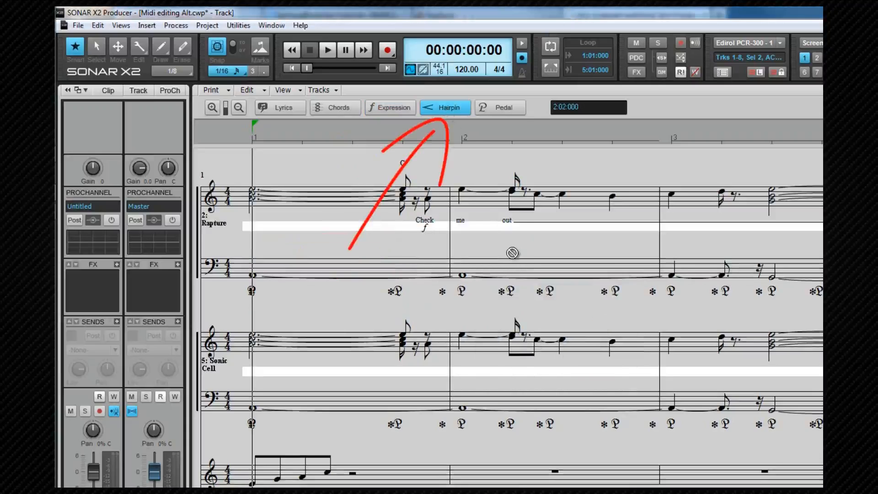
pyautogui.click(460, 227)
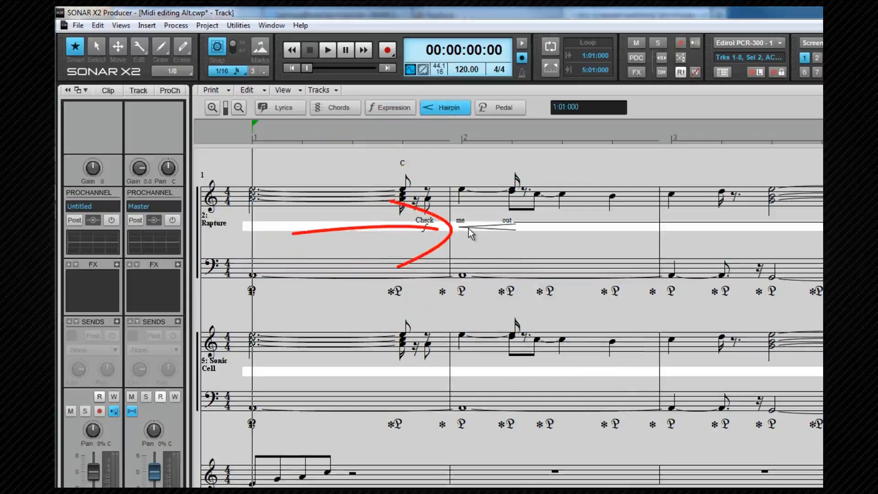
pyautogui.doubleClick(461, 227)
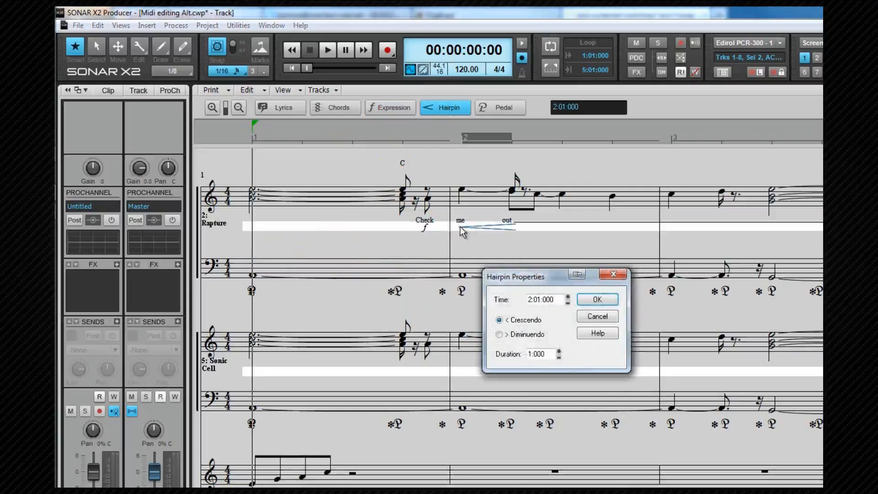
pyautogui.click(500, 334)
pyautogui.click(597, 300)
pyautogui.click(501, 109)
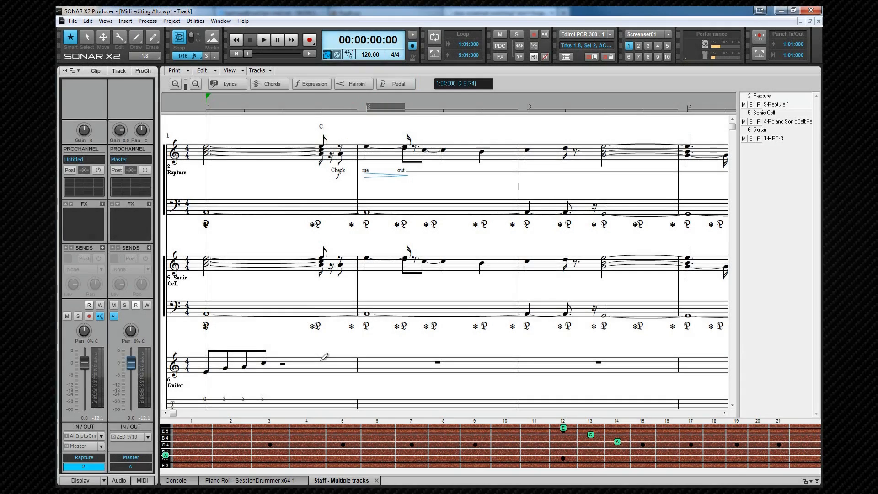
# Enter an eighth note at 1:03:480 on the A string of the Guitar track's tablature
pyautogui.scroll(-3, 324, 356)
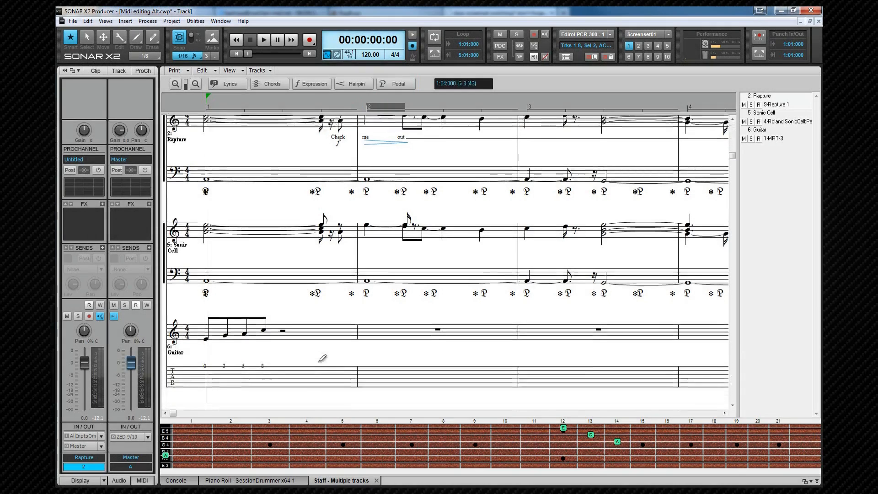
pyautogui.click(302, 385)
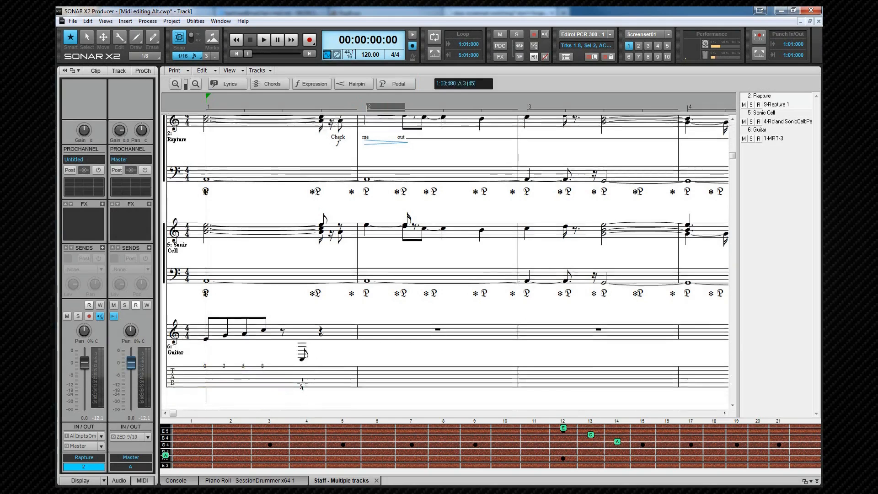